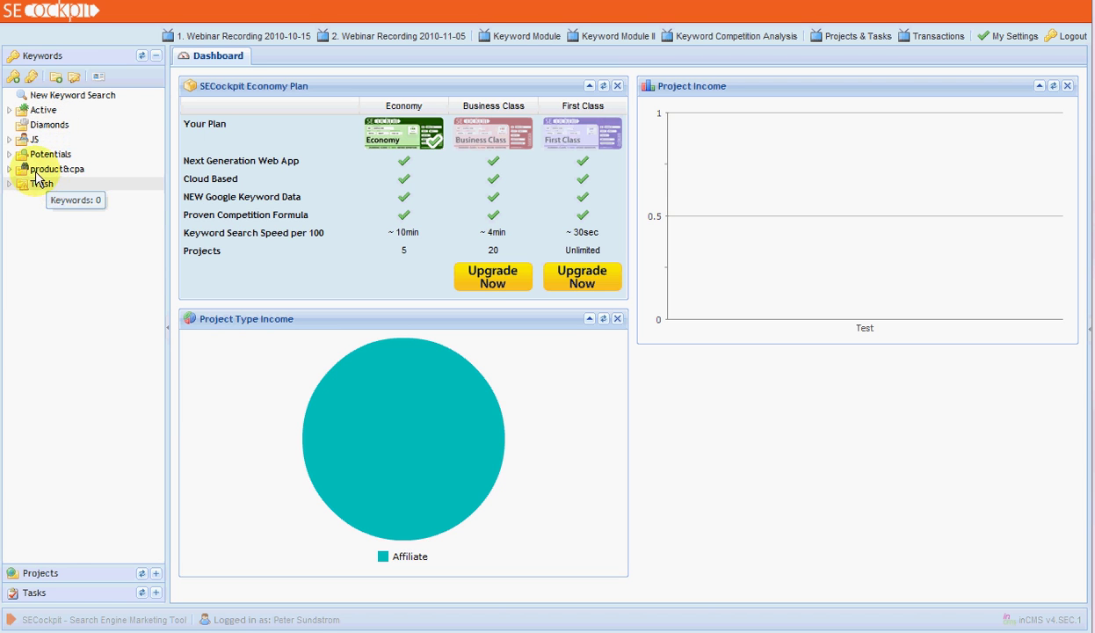
Start a new keyword search and pick 'sewing machines' from the suggestions as the keyword phrase.
click(14, 81)
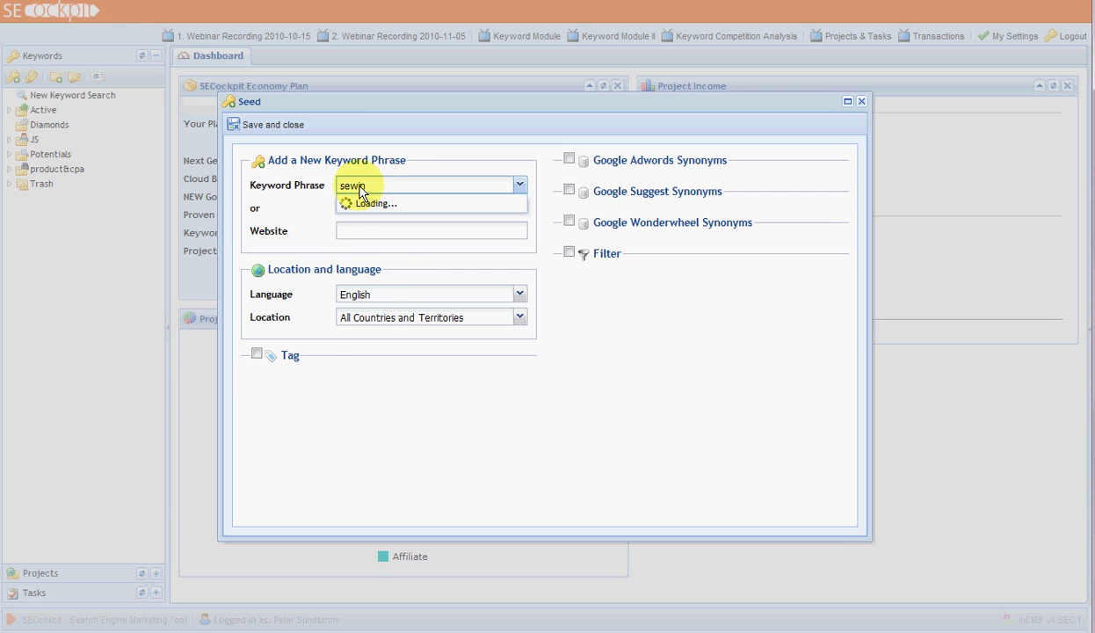
text(machines)
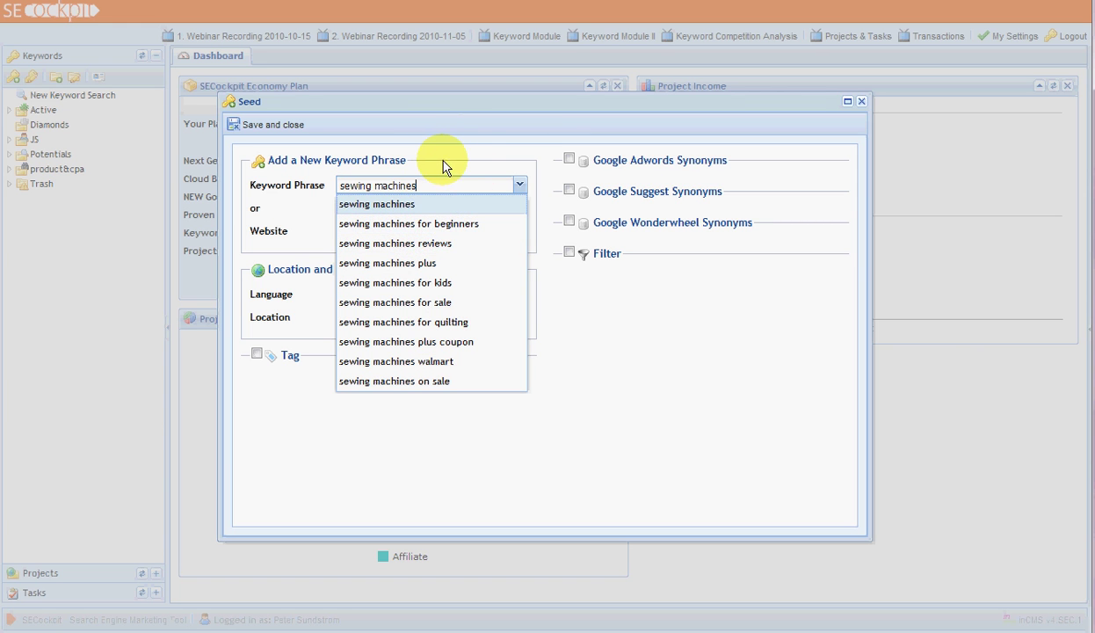
click(398, 151)
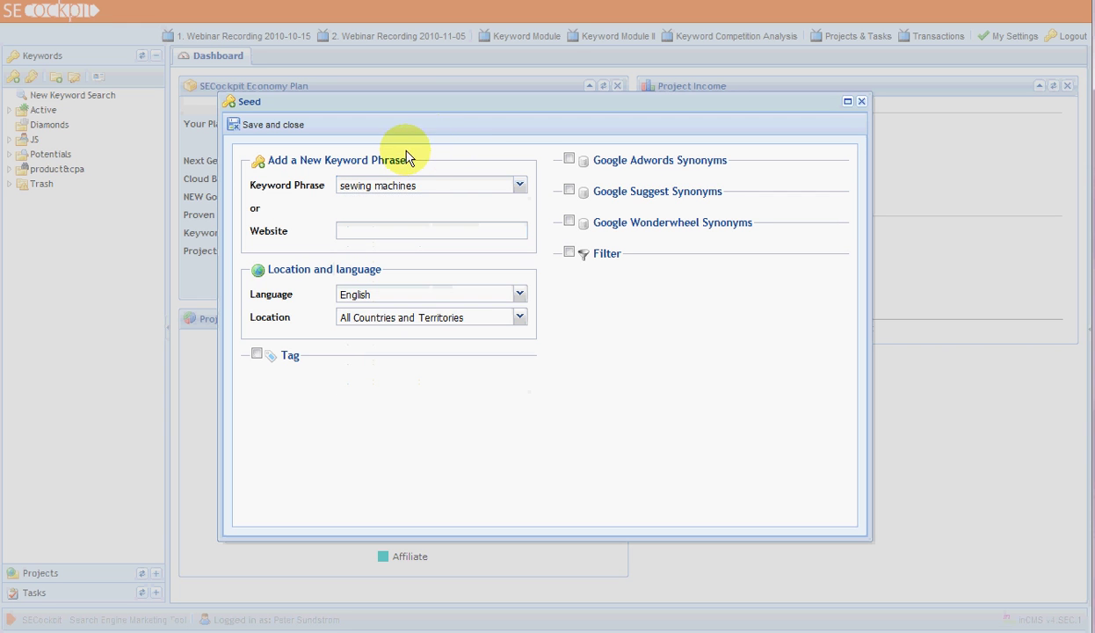
click(569, 159)
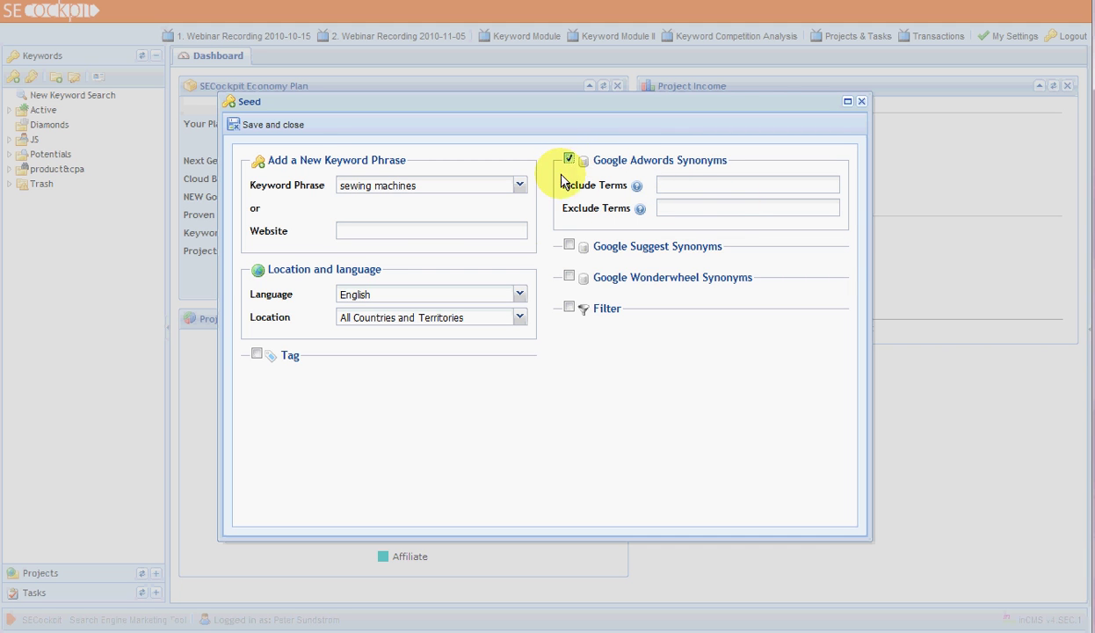
click(569, 159)
click(569, 189)
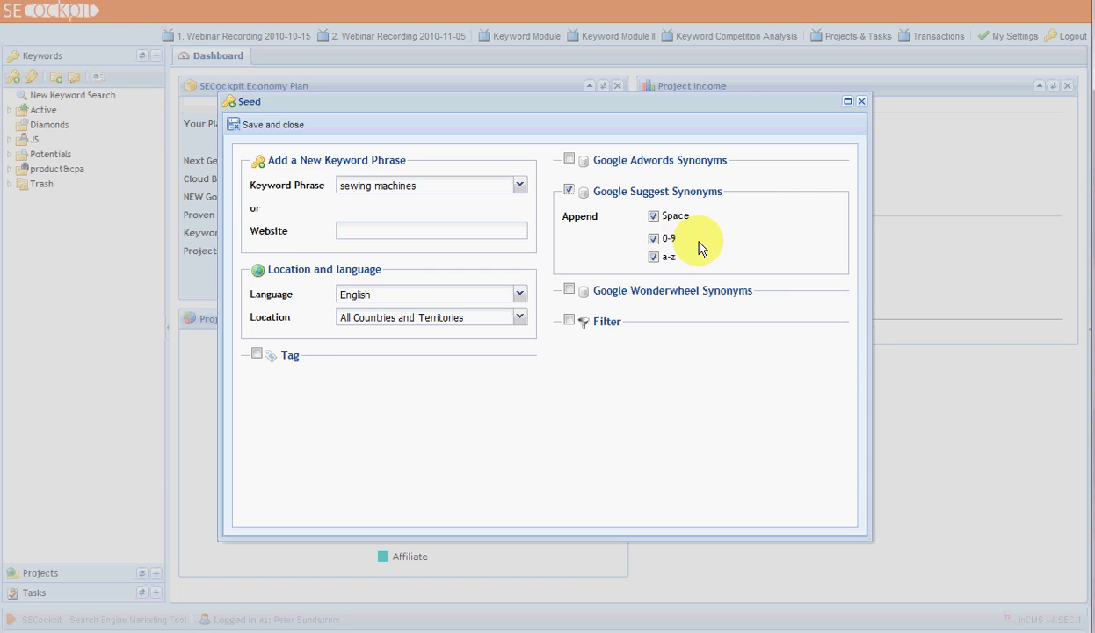
click(569, 191)
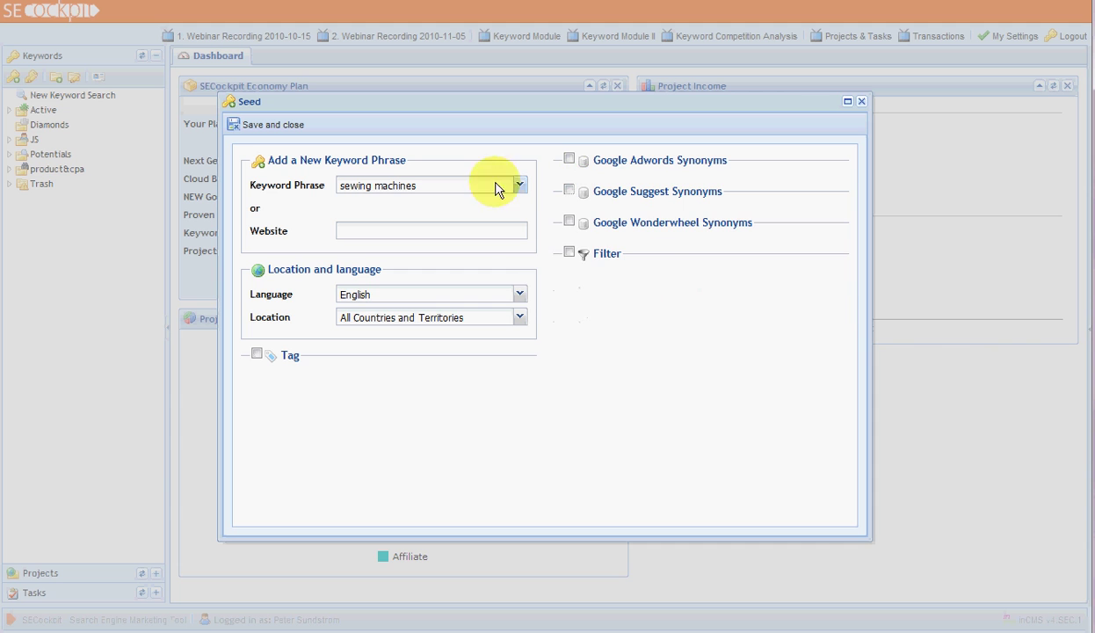
click(568, 223)
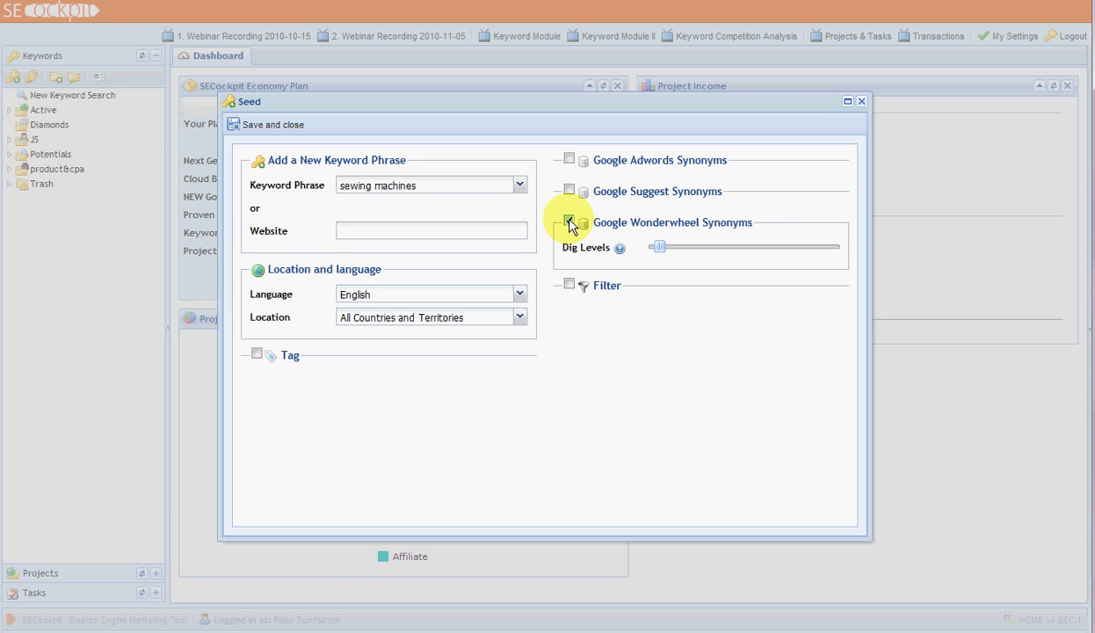
click(569, 224)
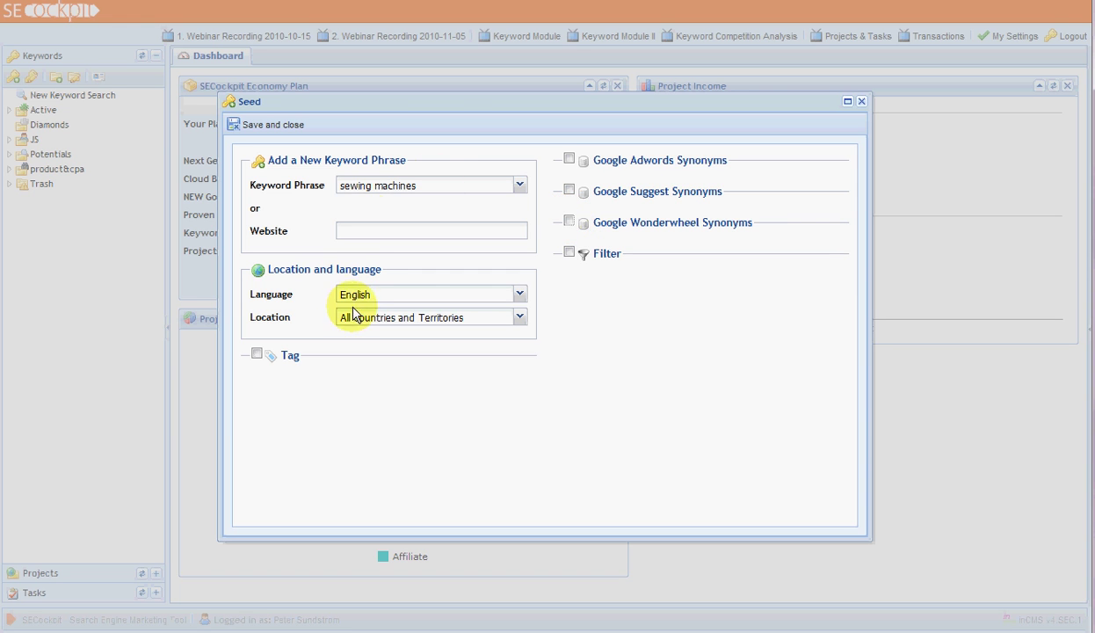
click(519, 294)
click(519, 297)
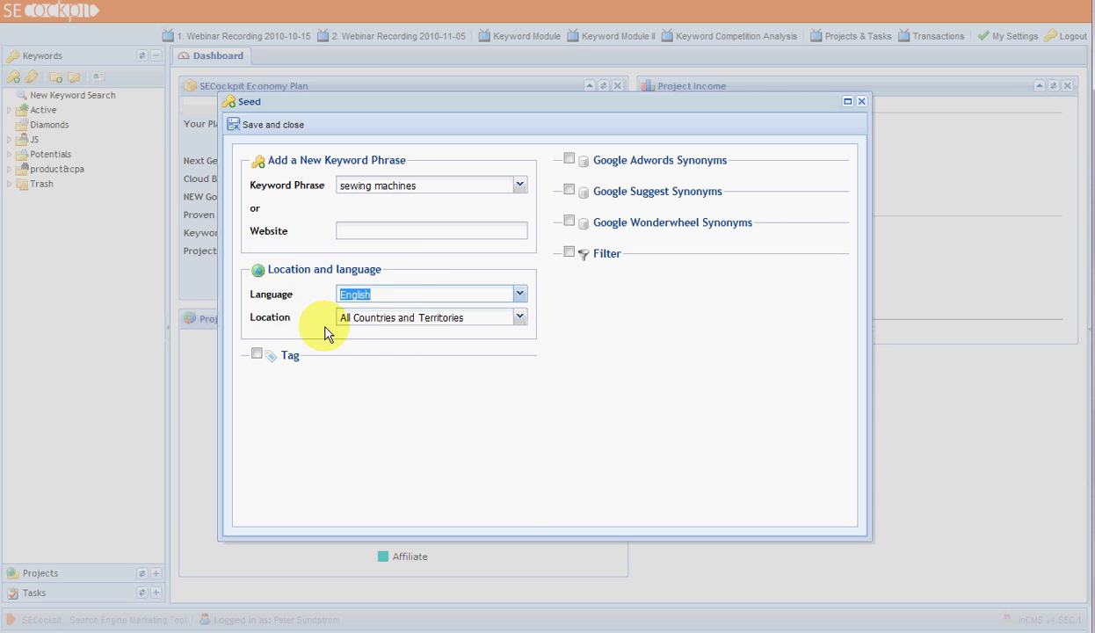
Save the seed to run the search, then browse result rows like sewing machine and kids sewing machine.
click(263, 125)
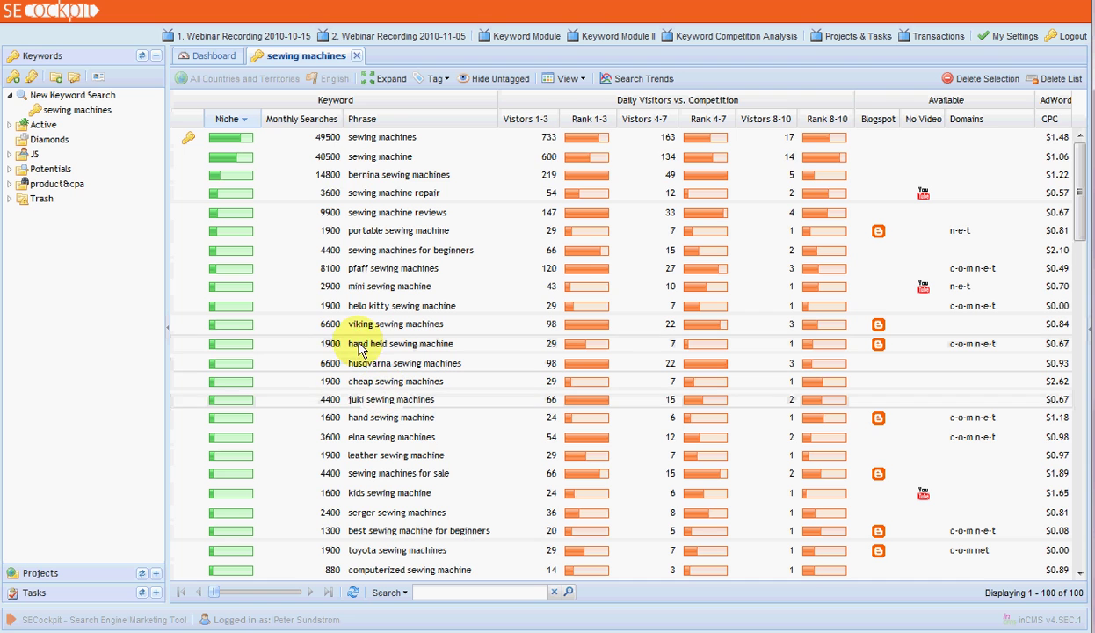
click(322, 156)
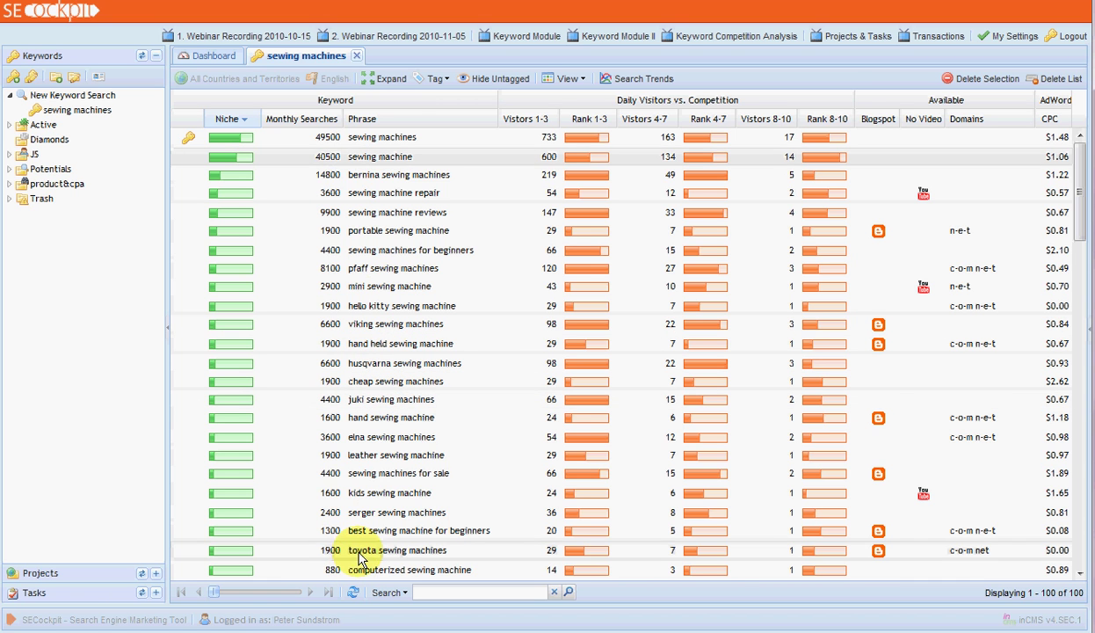
click(369, 268)
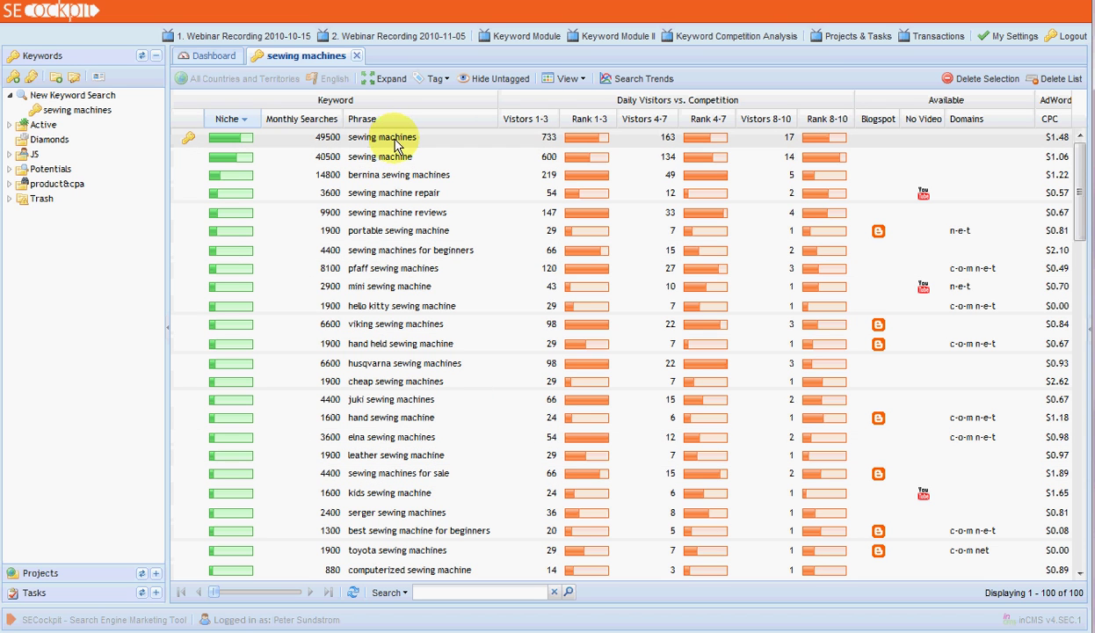
click(409, 494)
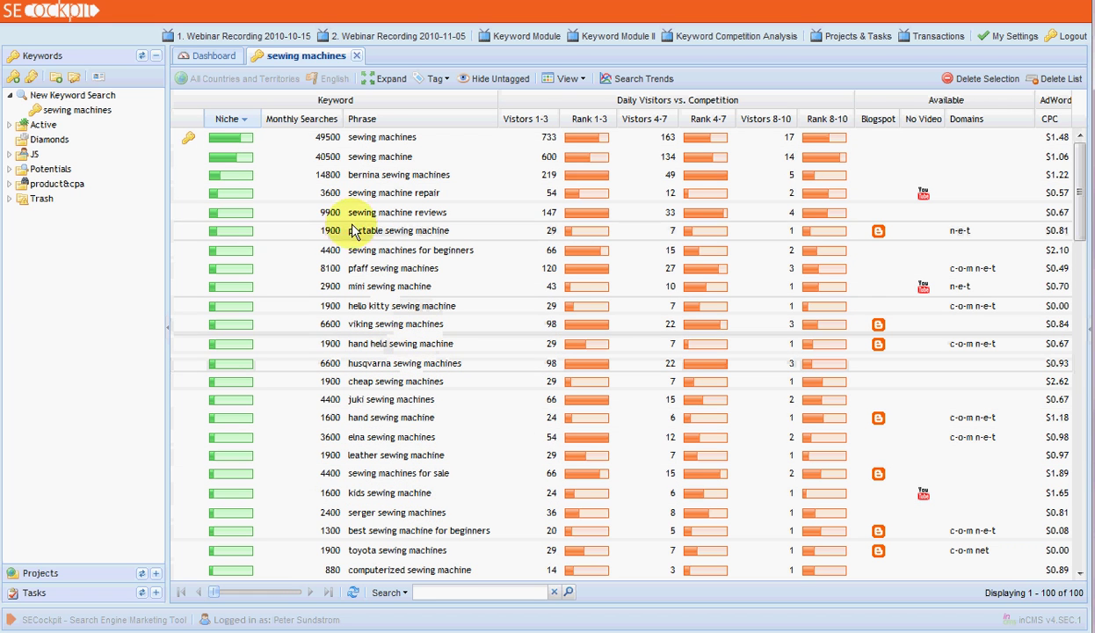
click(358, 212)
click(208, 151)
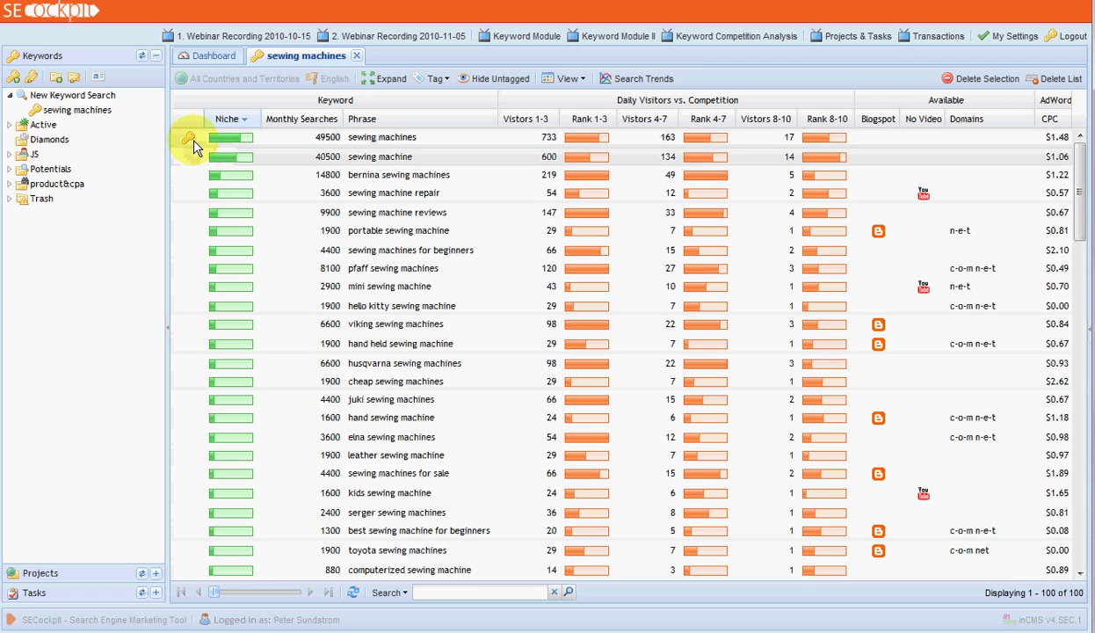
click(188, 137)
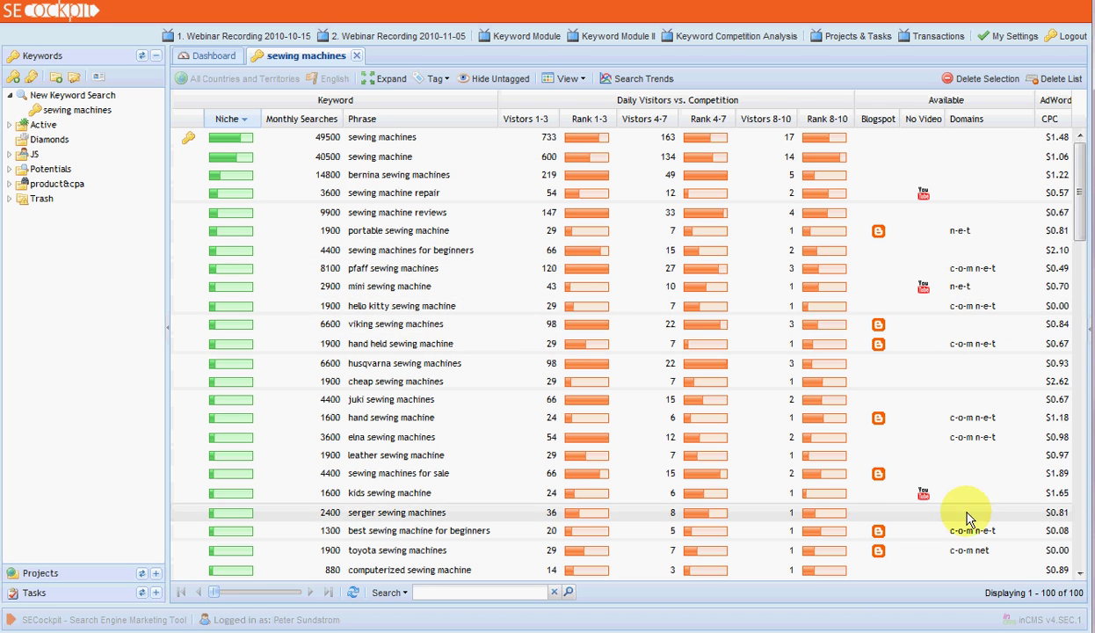
drag(1078, 209, 1081, 556)
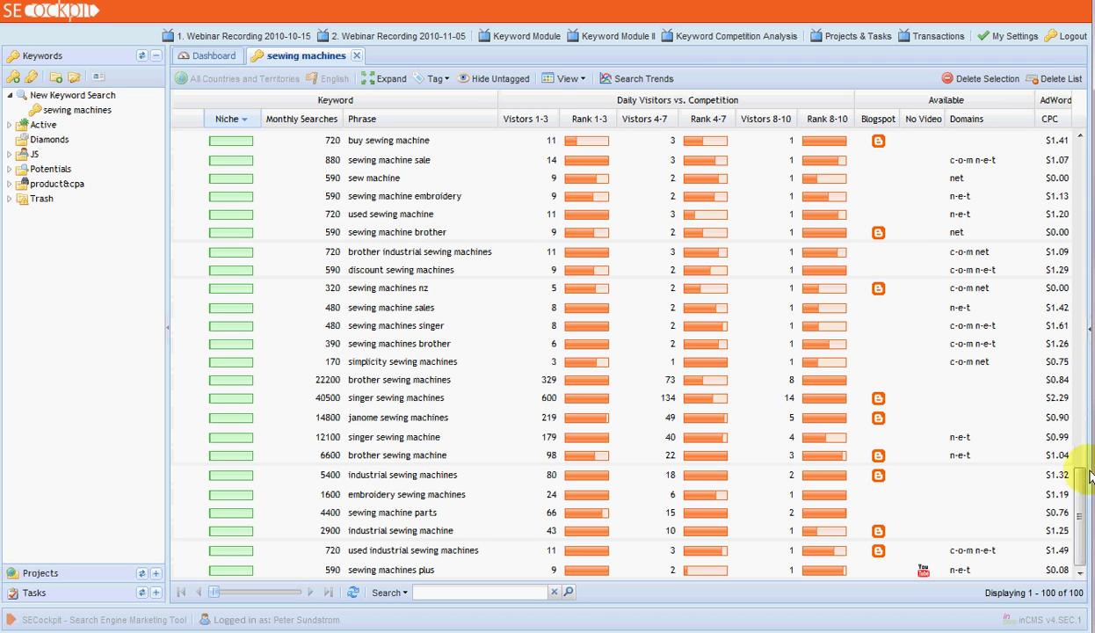
drag(1088, 479, 1078, 147)
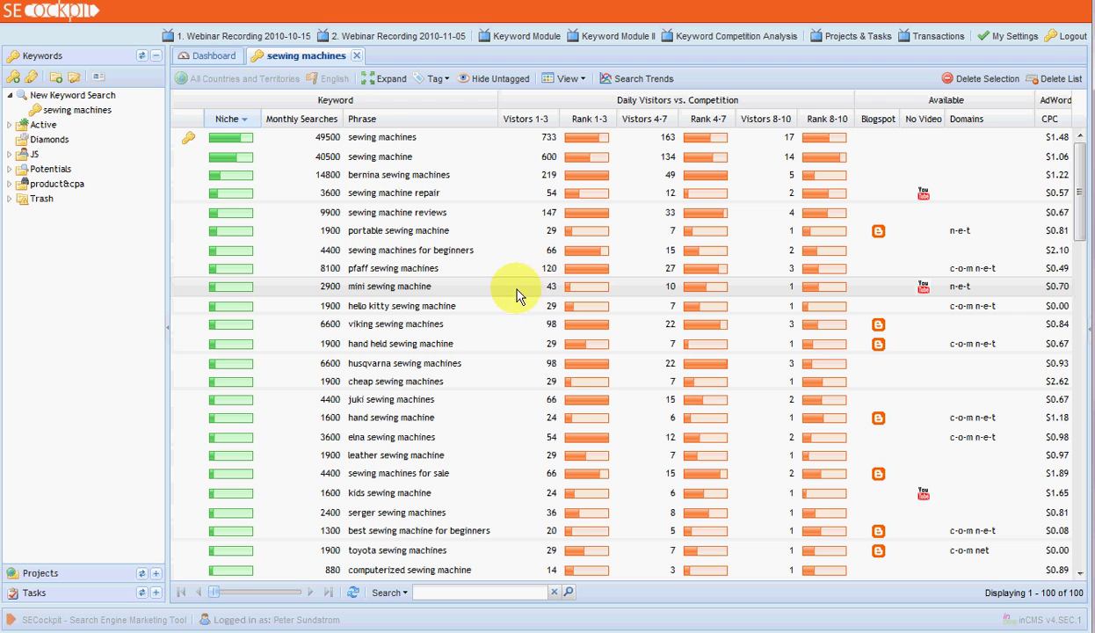
Open the mini sewing machine Keyword Analysis tab and show descriptions under each top-10 result.
double_click(380, 293)
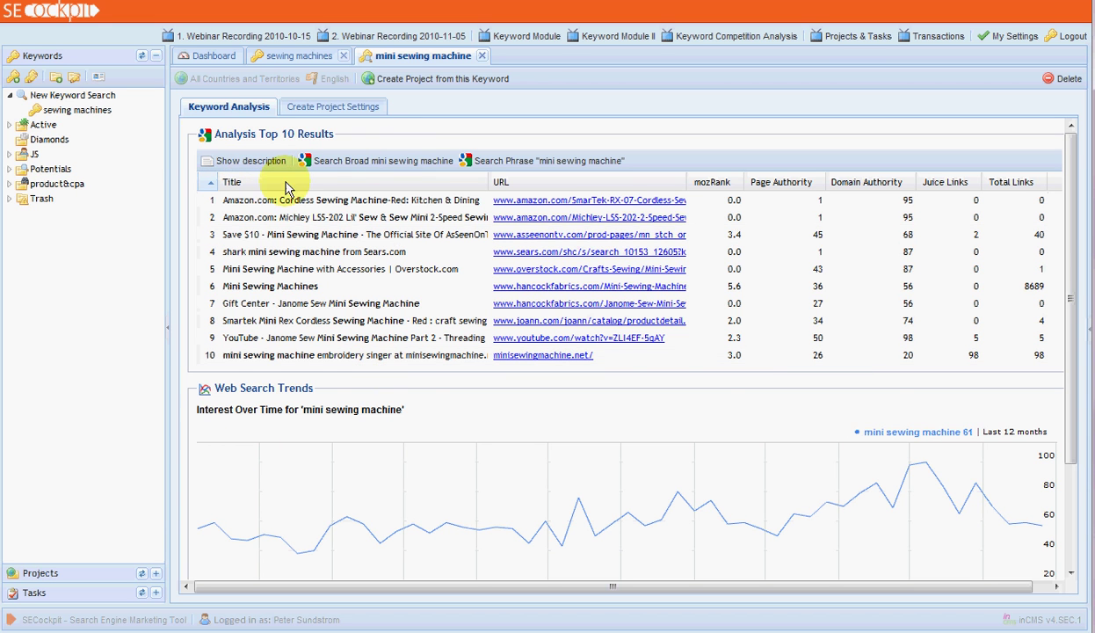
click(252, 162)
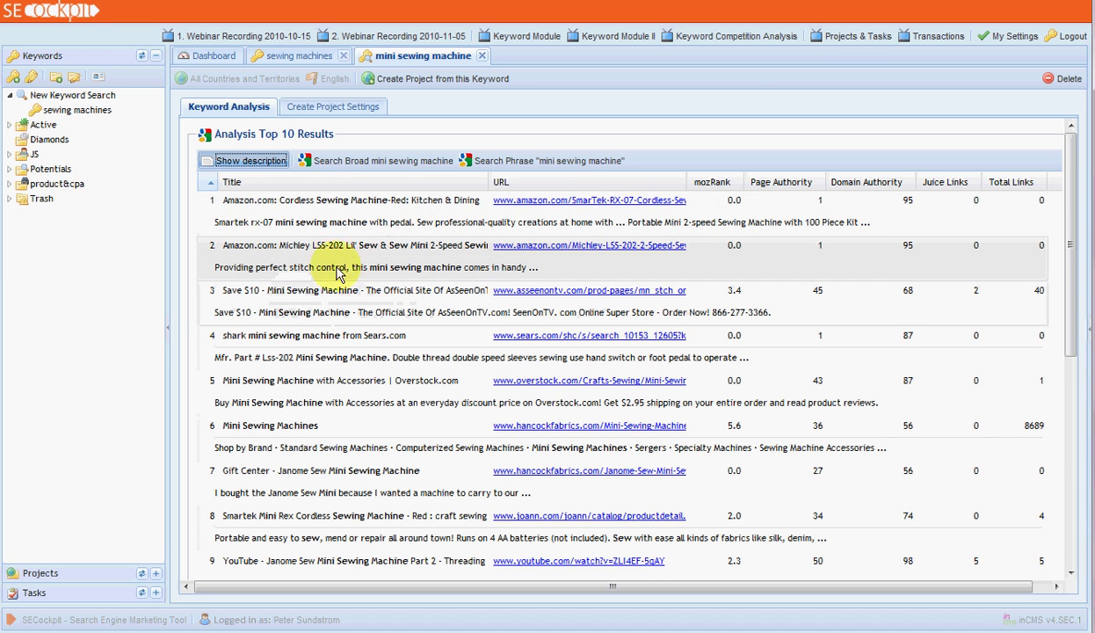
Hide the description snippets in the mini sewing machine top-10 results table.
click(236, 162)
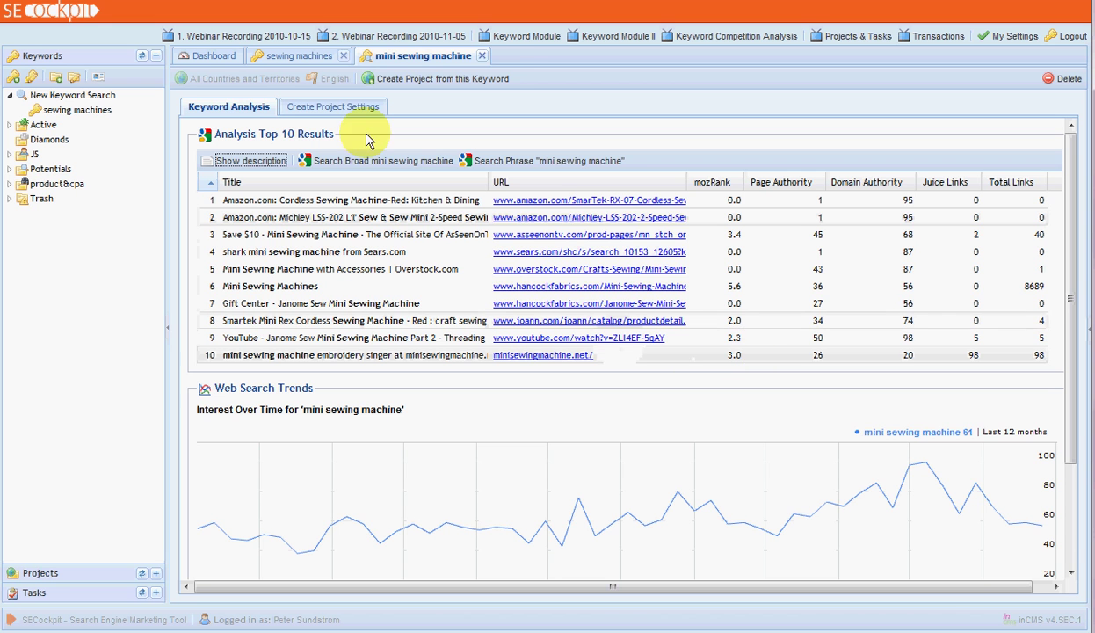
Back in the sewing machines results, add sewing machine repair and hello kitty sewing machine to the selection, then open the tag colours.
click(303, 58)
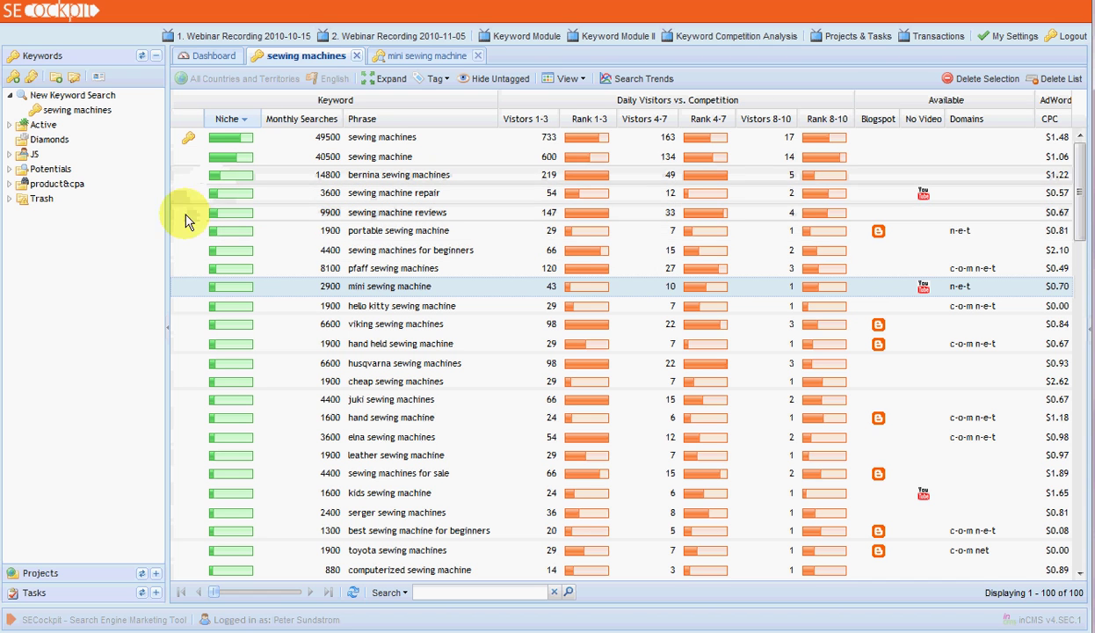
ctrl+click(407, 201)
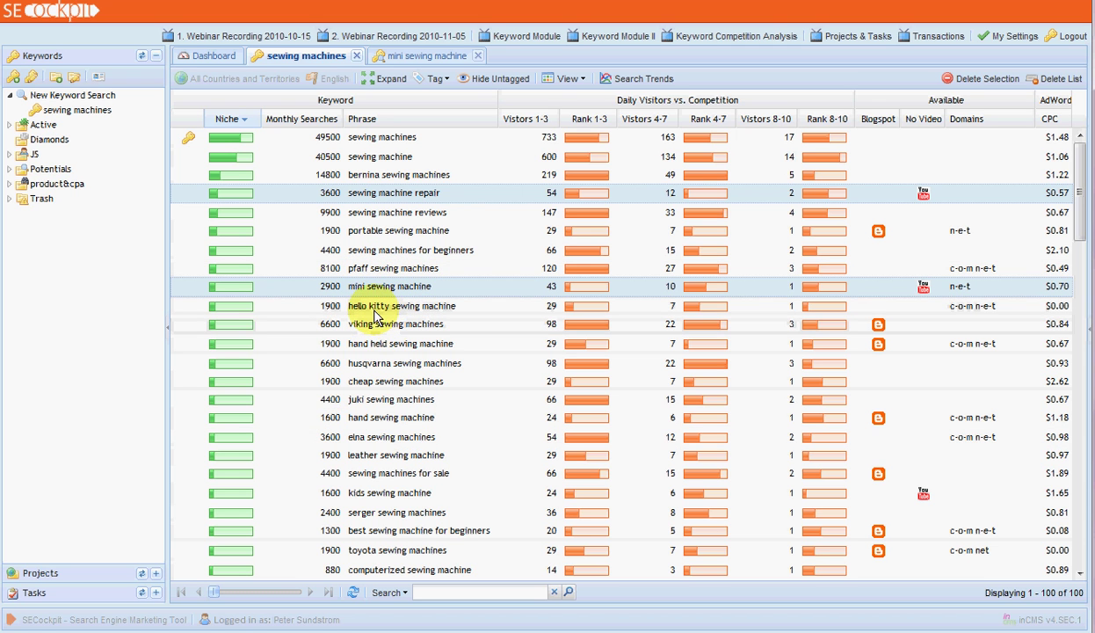
ctrl+click(650, 302)
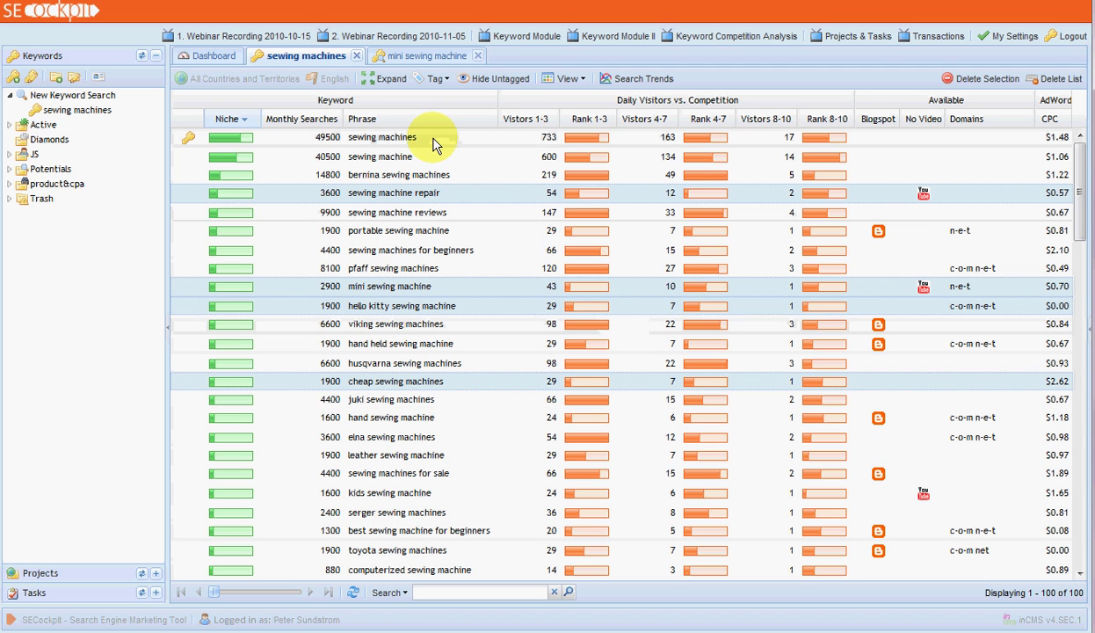
click(434, 79)
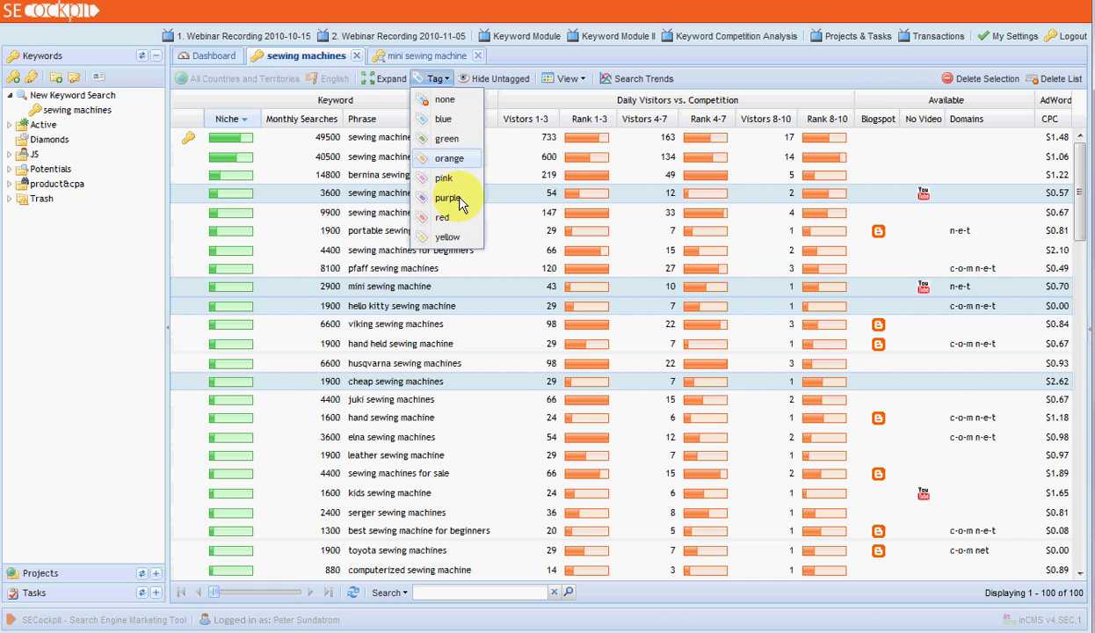
Tag the four selected keywords purple and hide untagged keywords so only they remain.
click(447, 199)
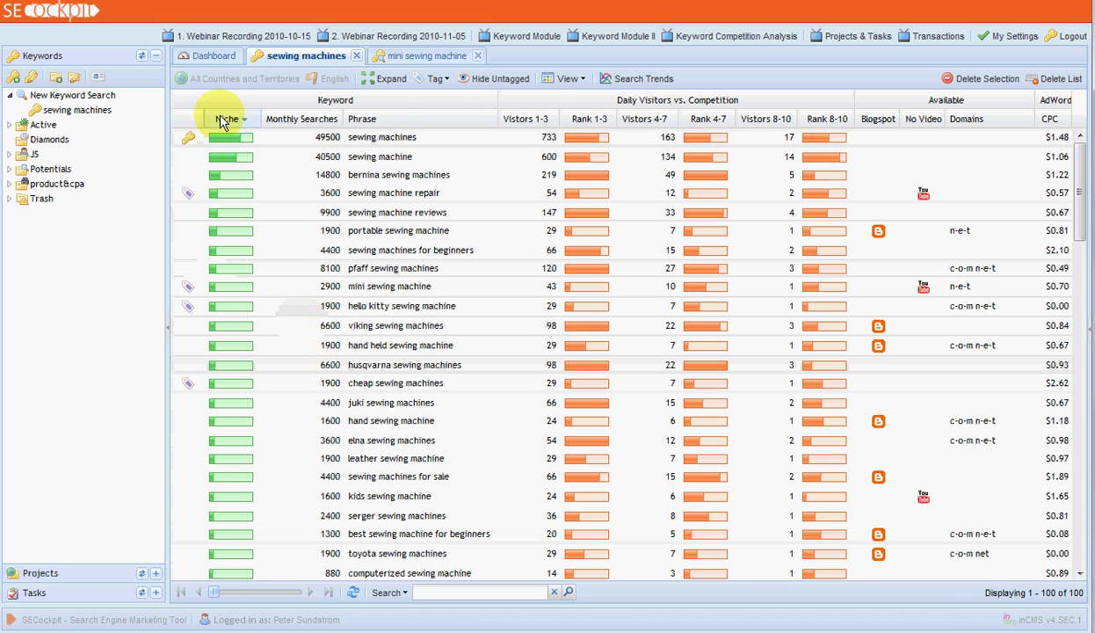
click(490, 79)
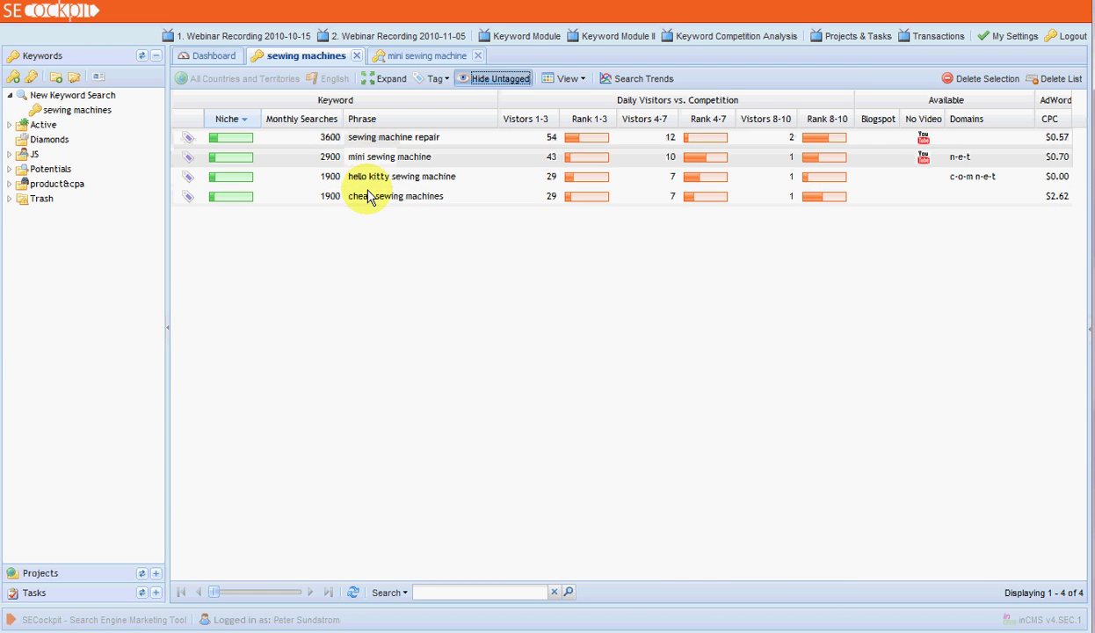
Open the seed settings, leave the Tag option unchecked, and close the dialog.
click(376, 81)
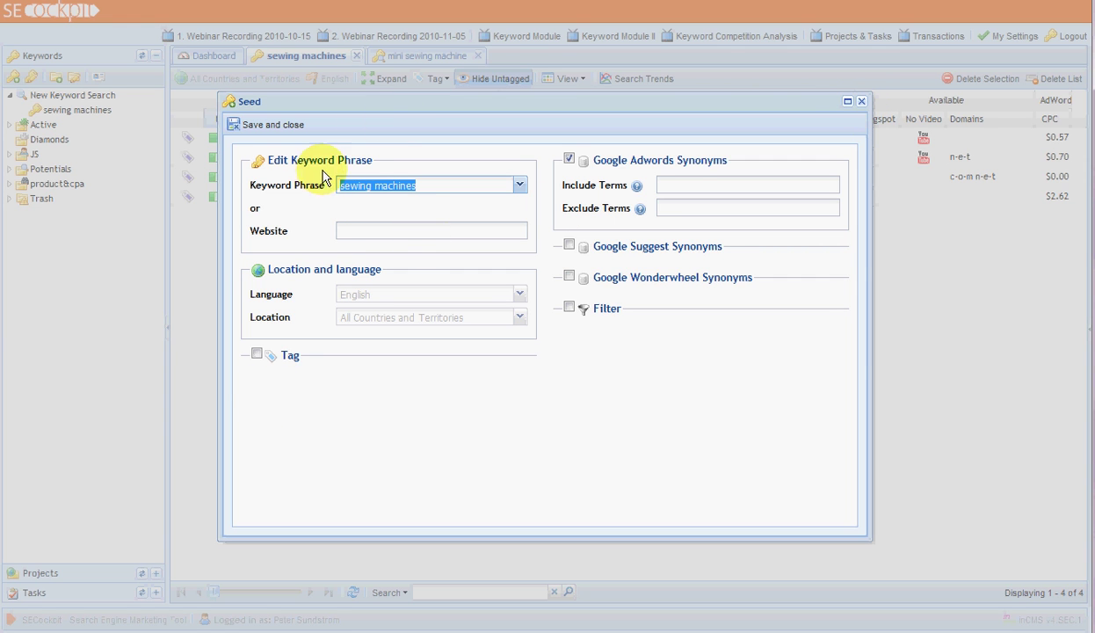
click(257, 355)
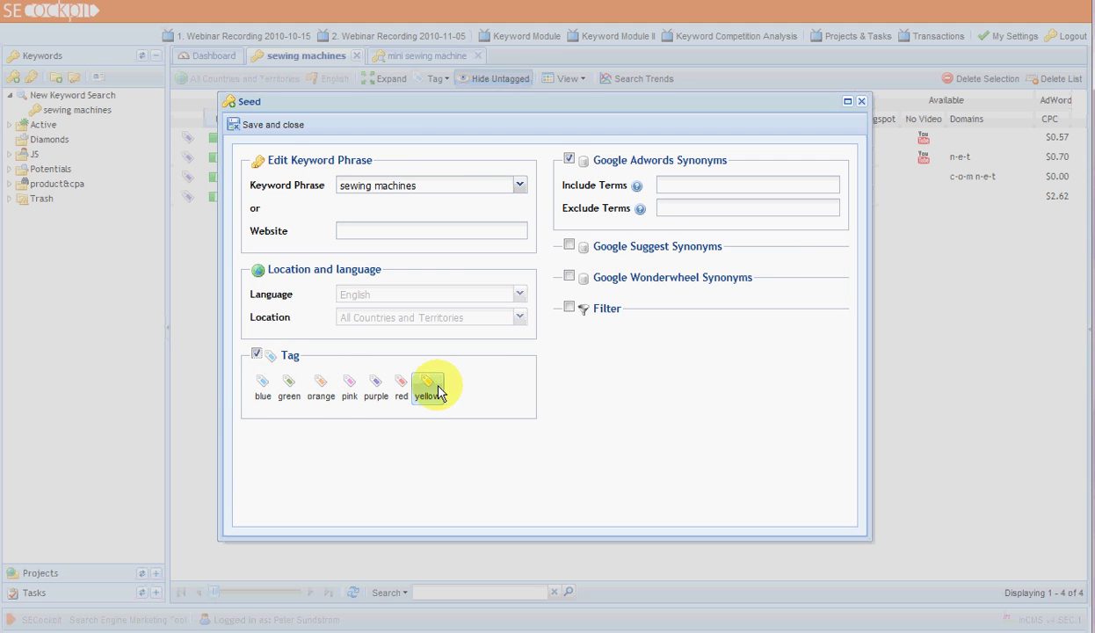
click(257, 355)
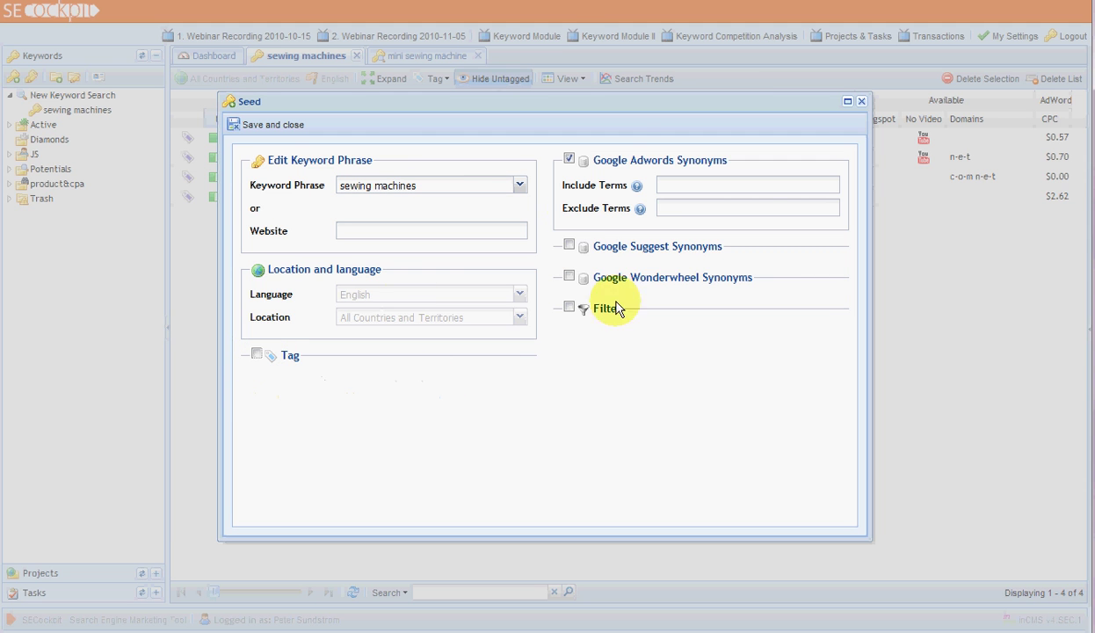
click(862, 102)
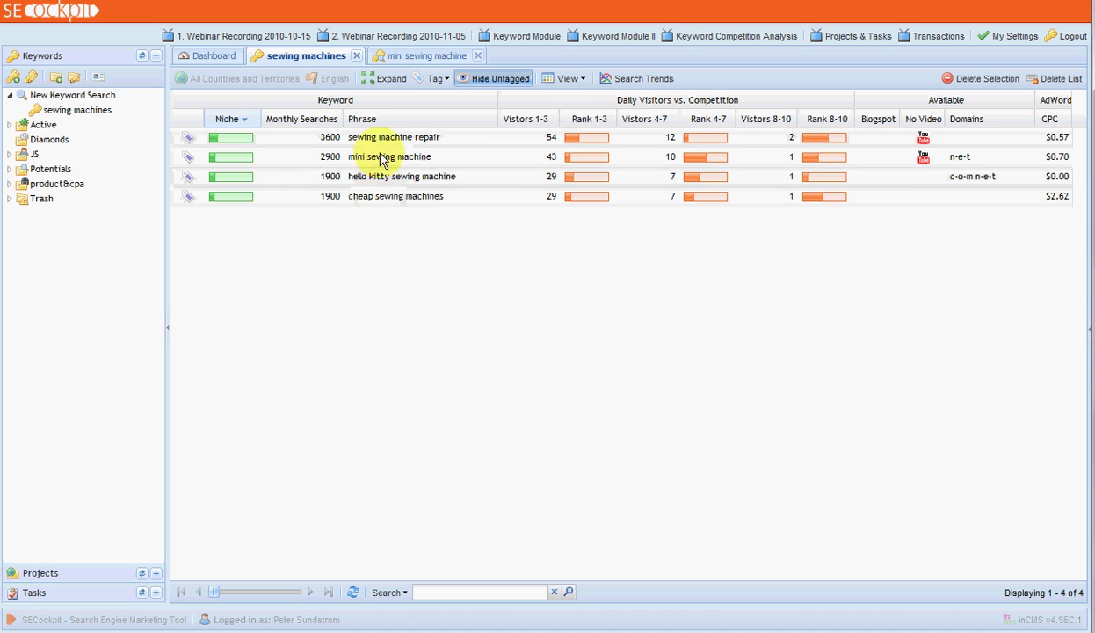
Add a favourites folder named 'sewing machines' with the red folder icon and save it.
click(54, 77)
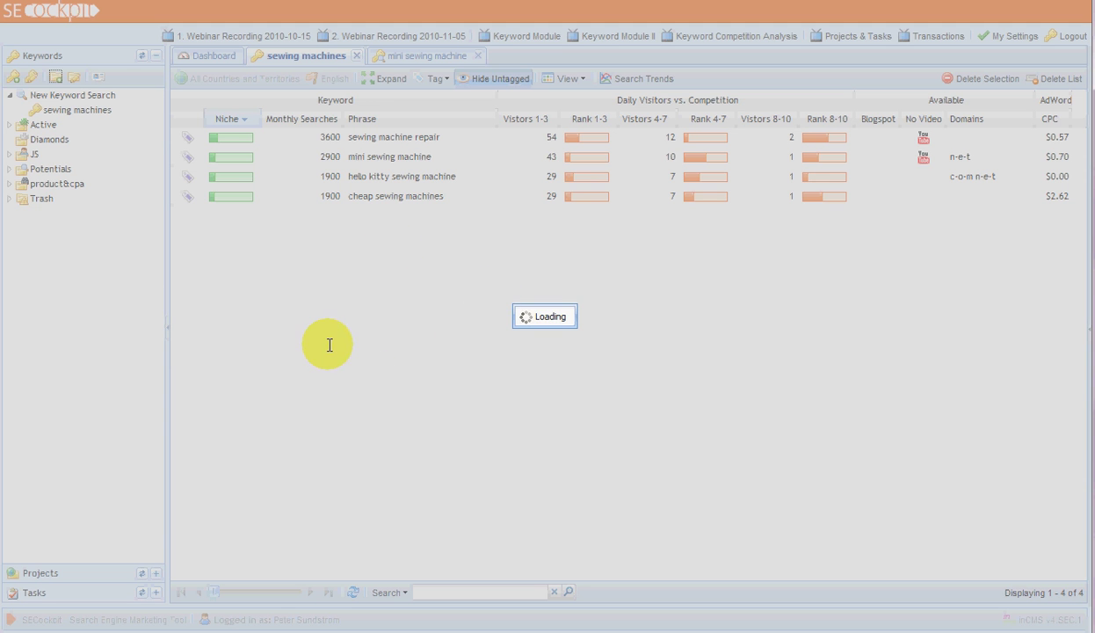
click(455, 317)
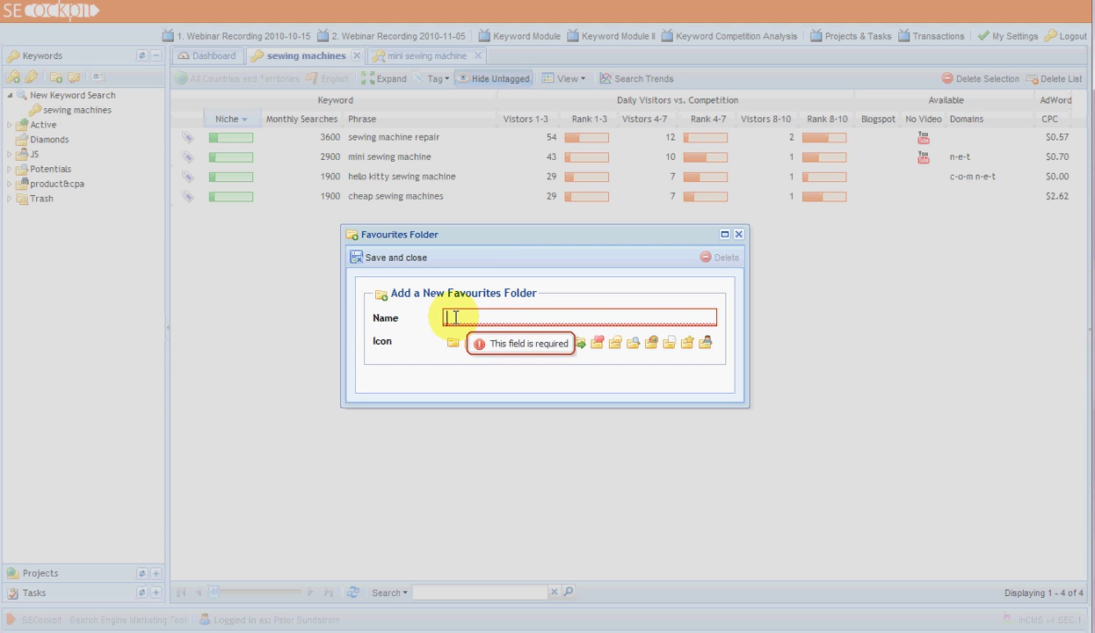
text(sewi)
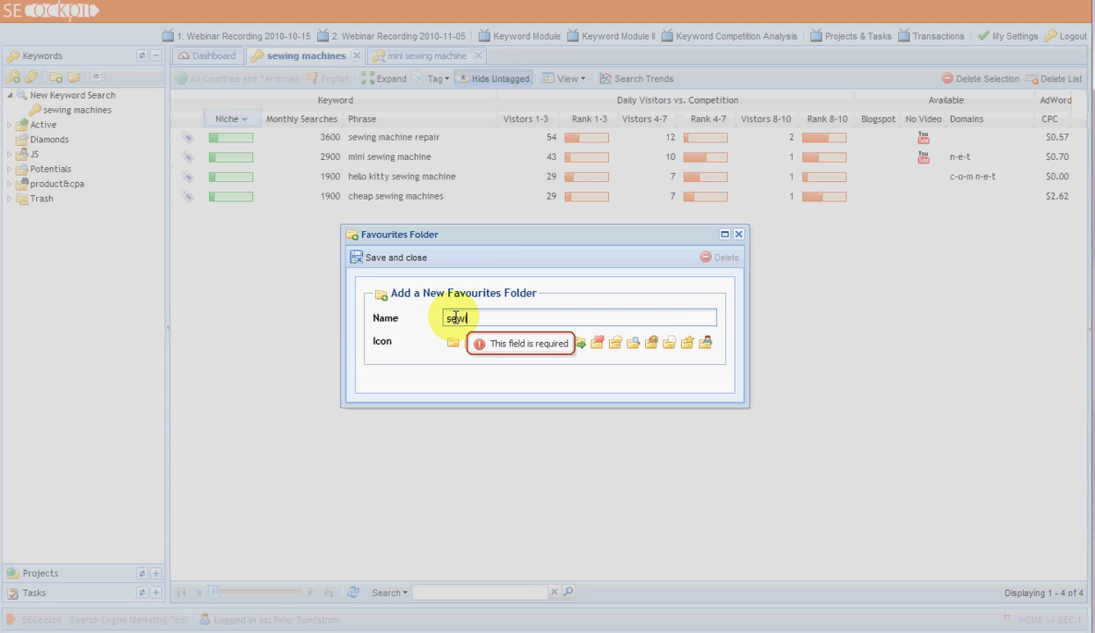
text(ng machines)
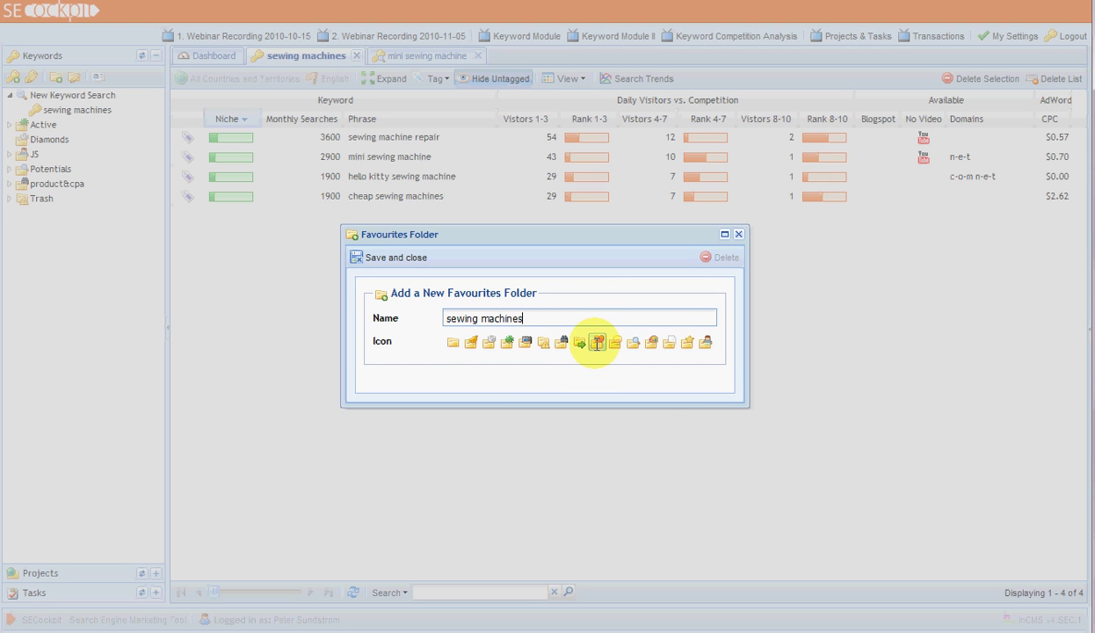
click(597, 342)
click(376, 258)
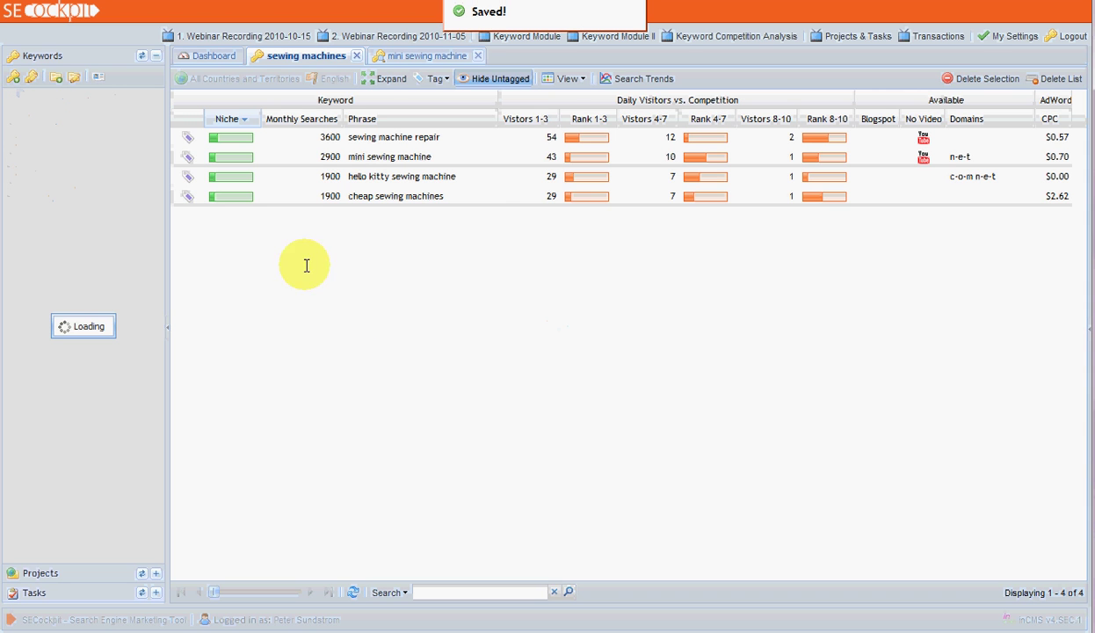
Drag the four selected keywords, from sewing machine repair to cheap sewing machines, into the sewing machines folder.
click(388, 138)
shift+click(378, 177)
shift+click(373, 193)
drag(237, 139, 67, 229)
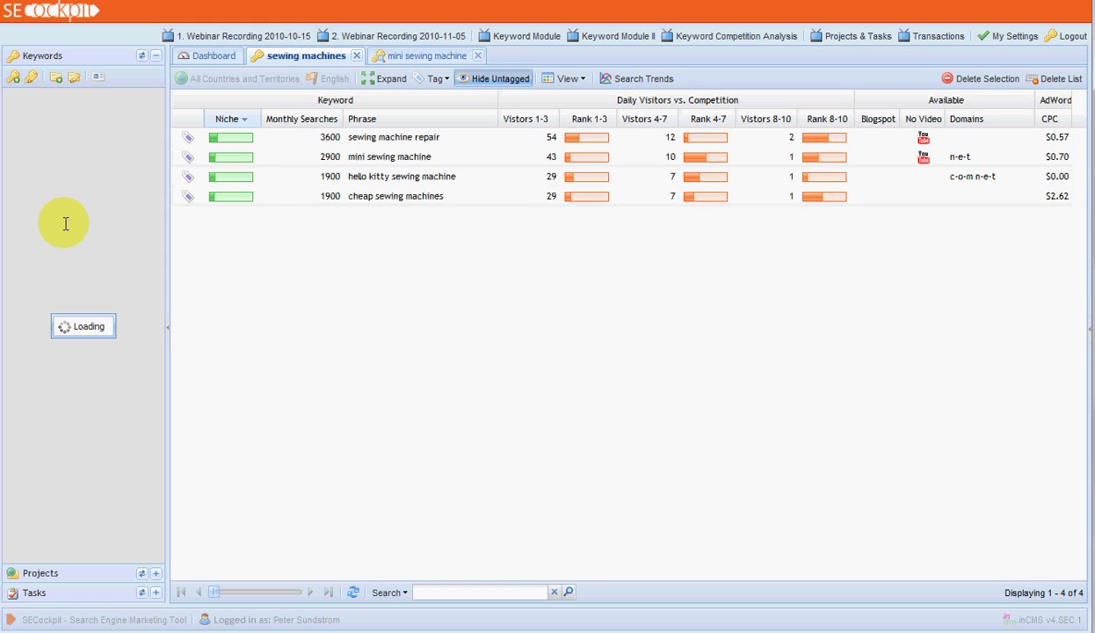
click(10, 154)
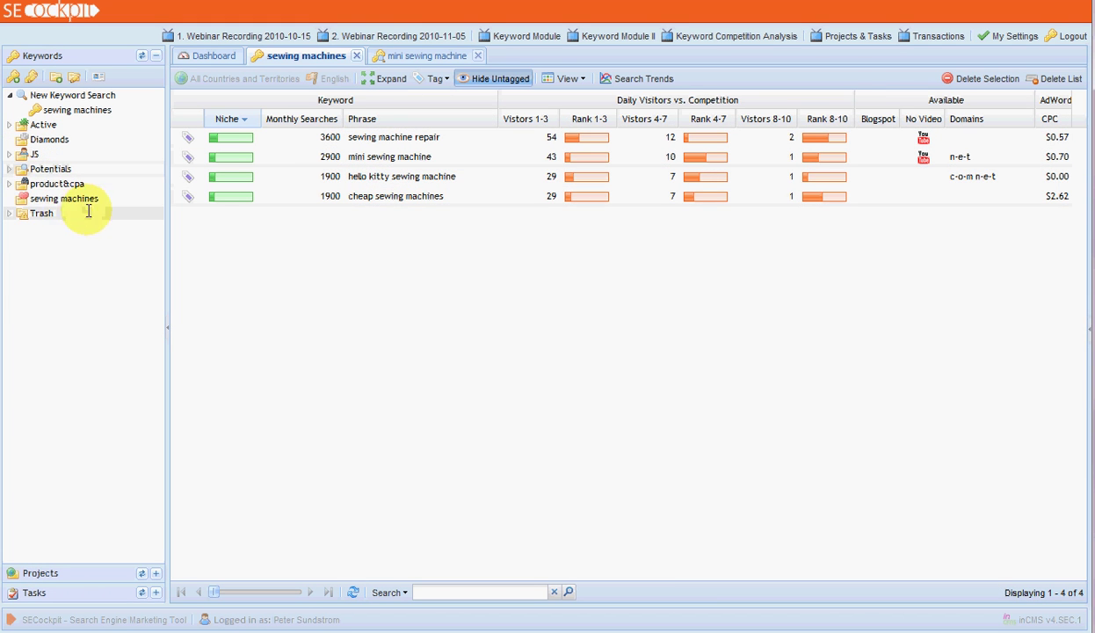
click(61, 200)
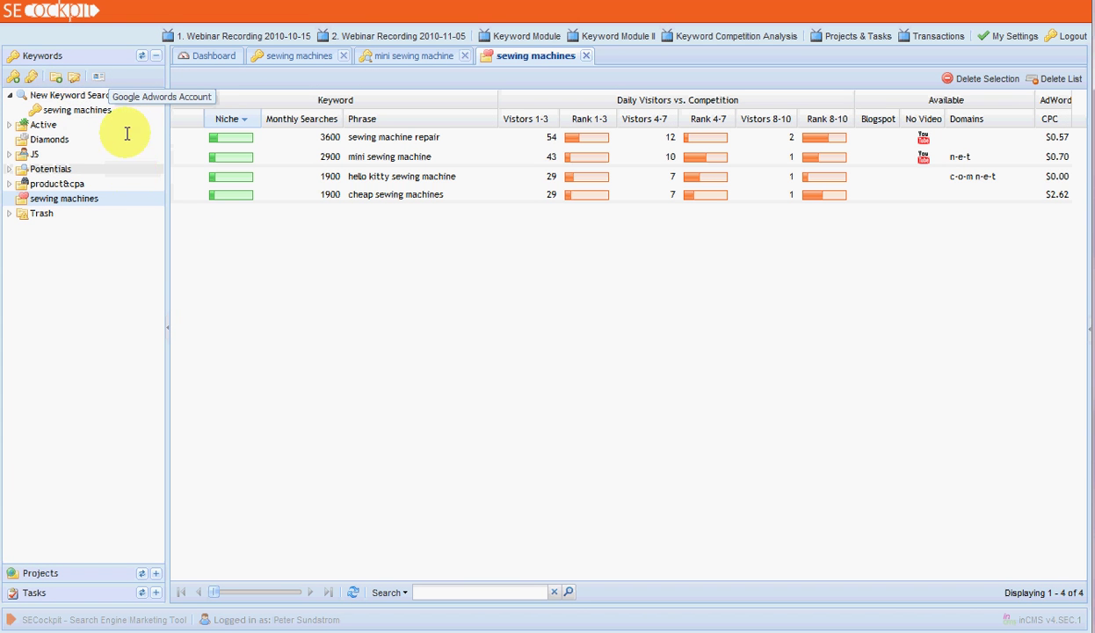
Bring up the sewing machines favourites folder tab listing its 4 keywords, led by sewing machine repair.
mouse_move(88, 109)
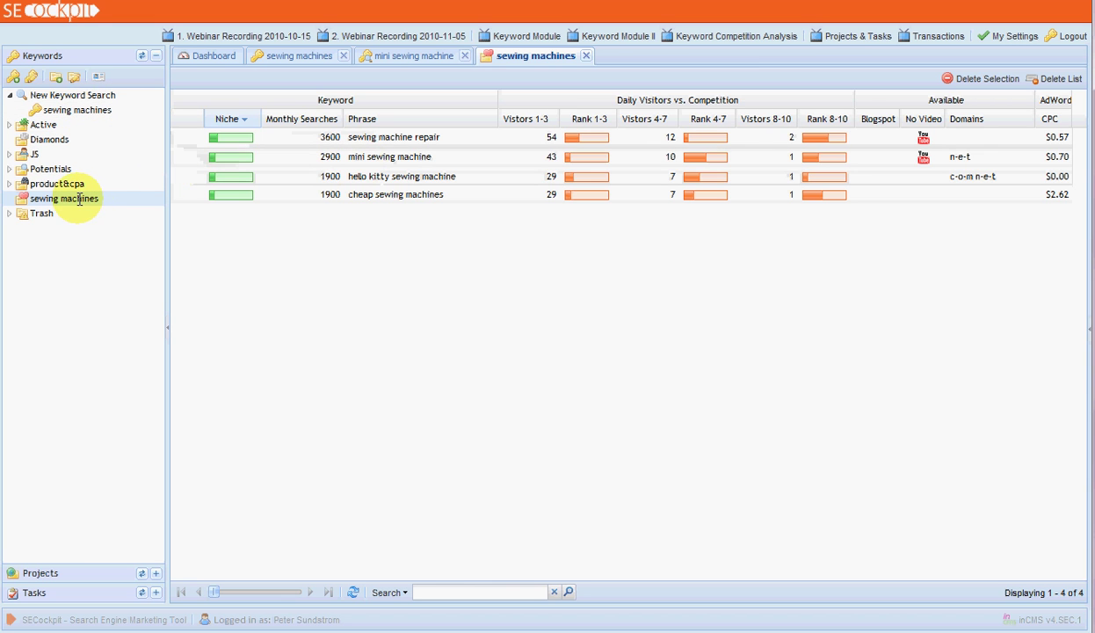
mouse_move(63, 206)
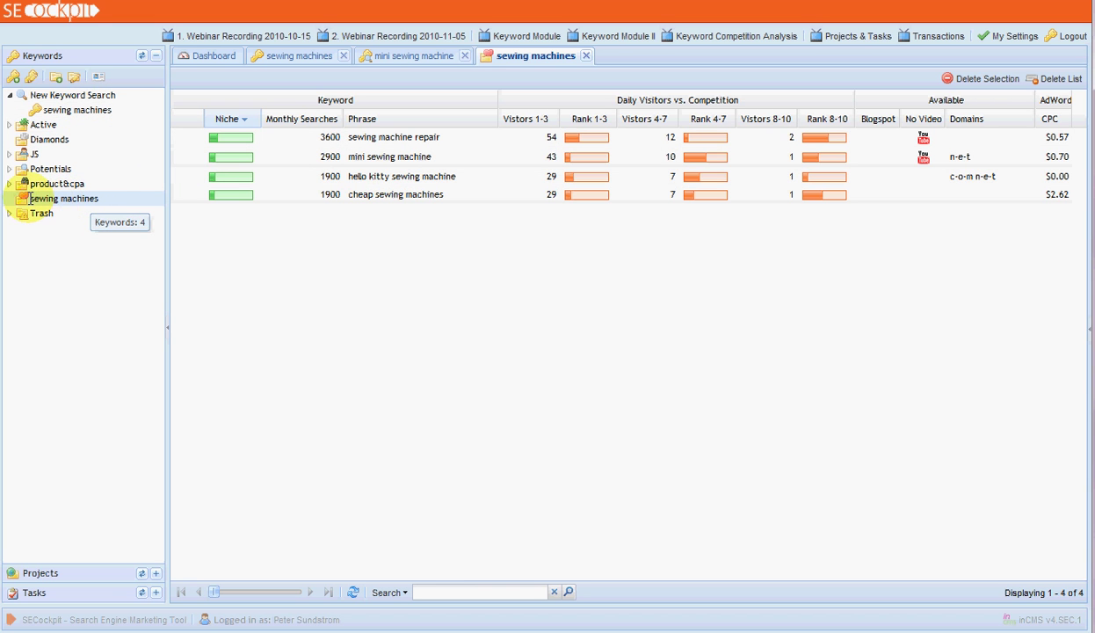